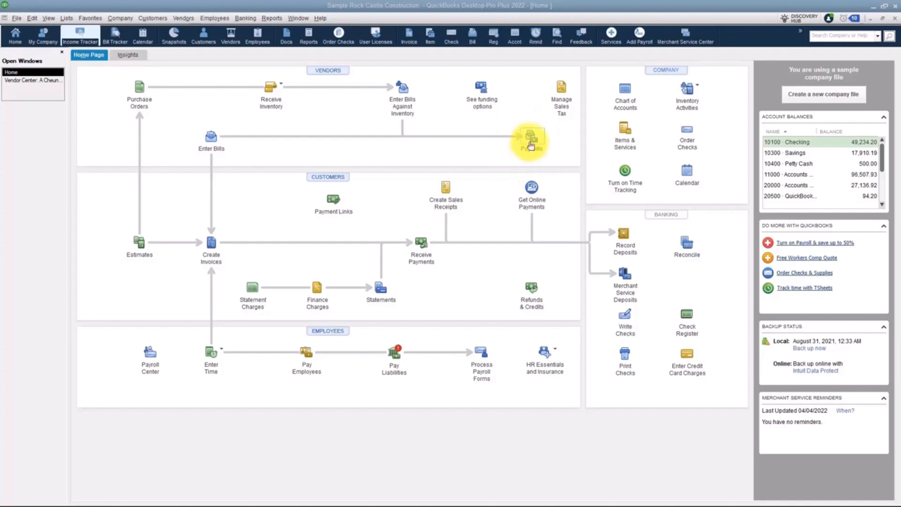
Step: Open the Pay Bills window and sort the list of all bills by vendor
left_click(532, 144)
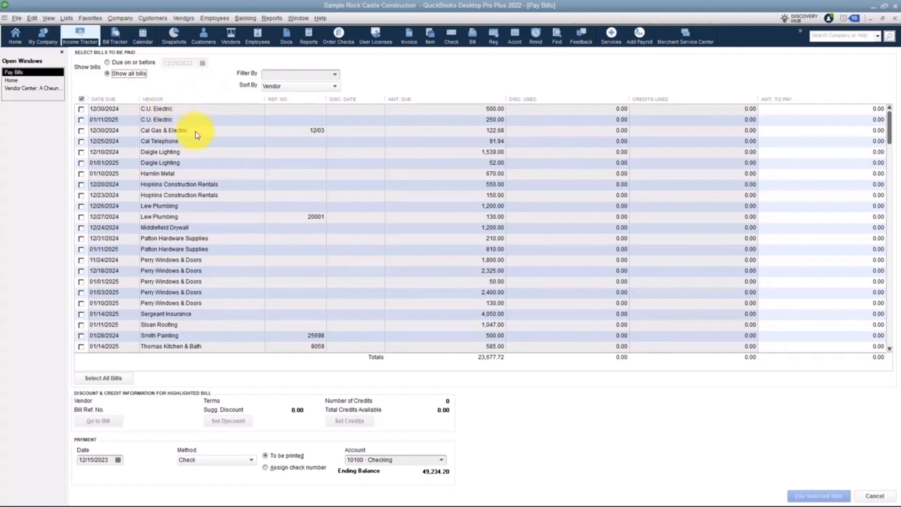
left_click(335, 90)
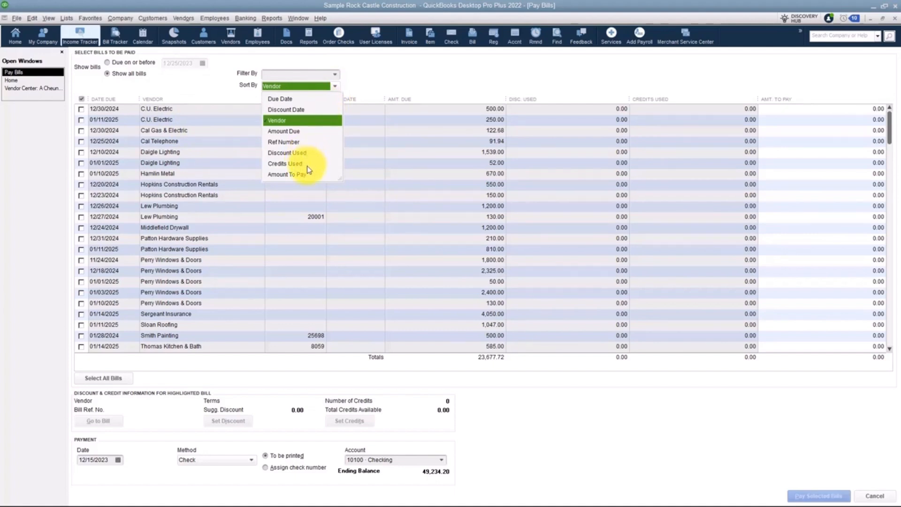
left_click(289, 120)
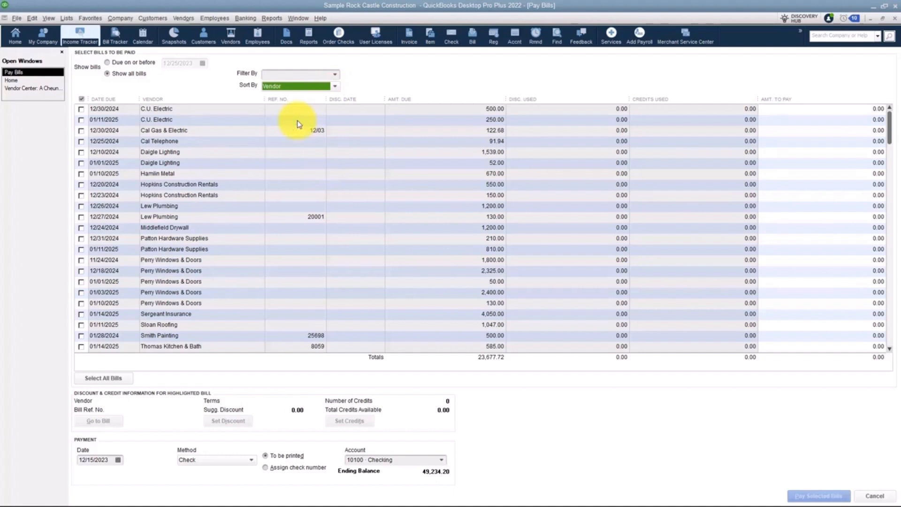
Step: Filter the bills to C.U. Electric and reset the filter to all vendors
left_click(335, 74)
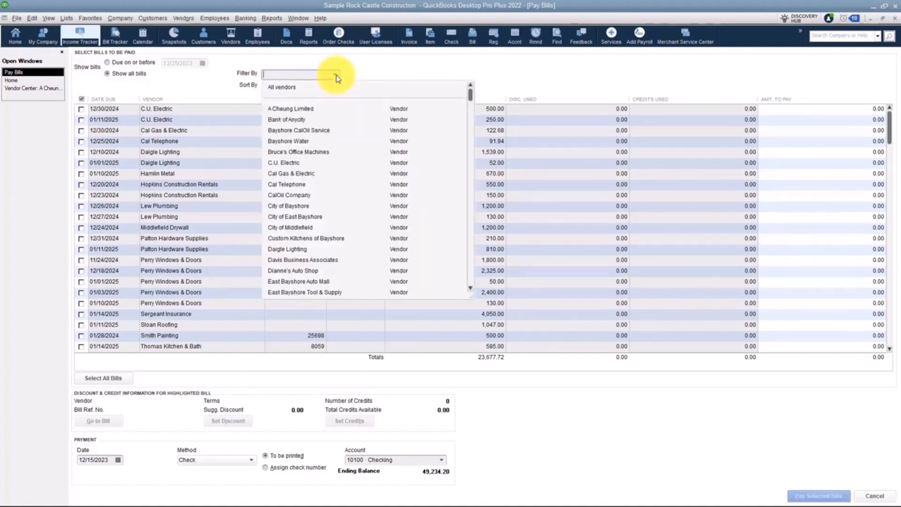
left_click(284, 164)
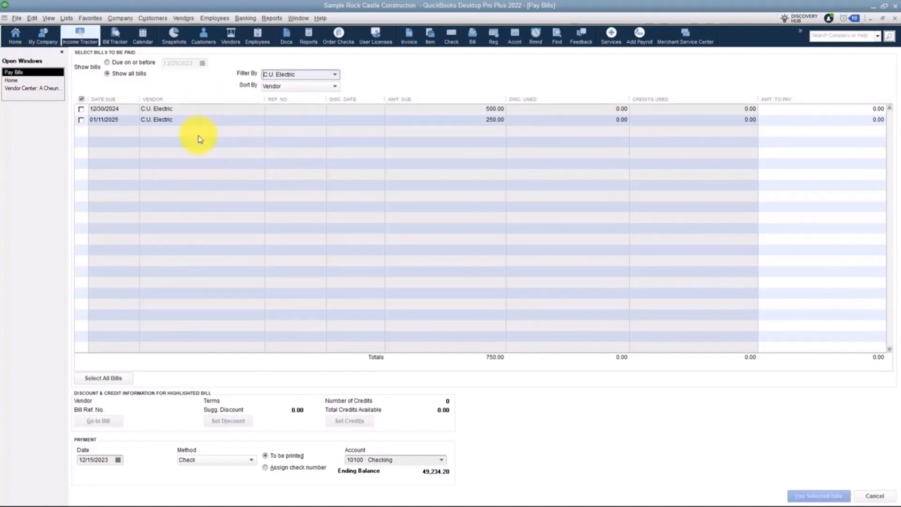
left_click(336, 74)
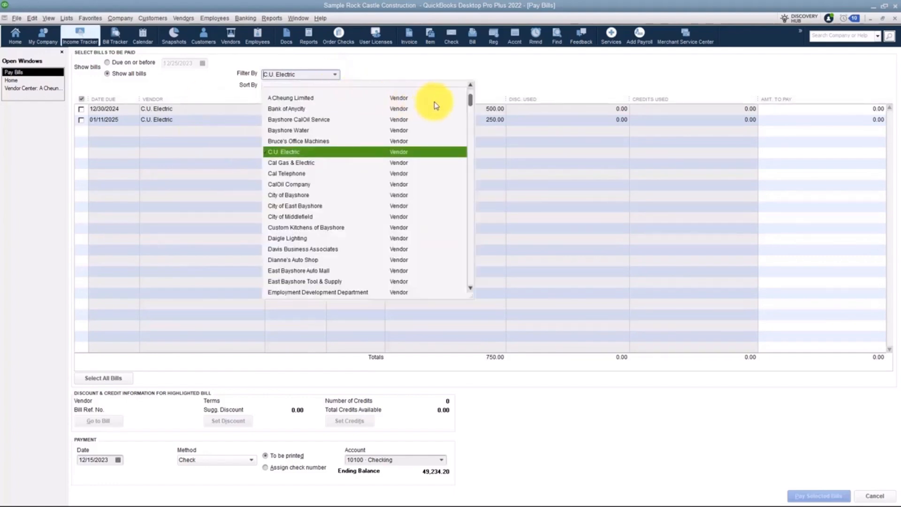
left_click_drag(471, 97, 473, 90)
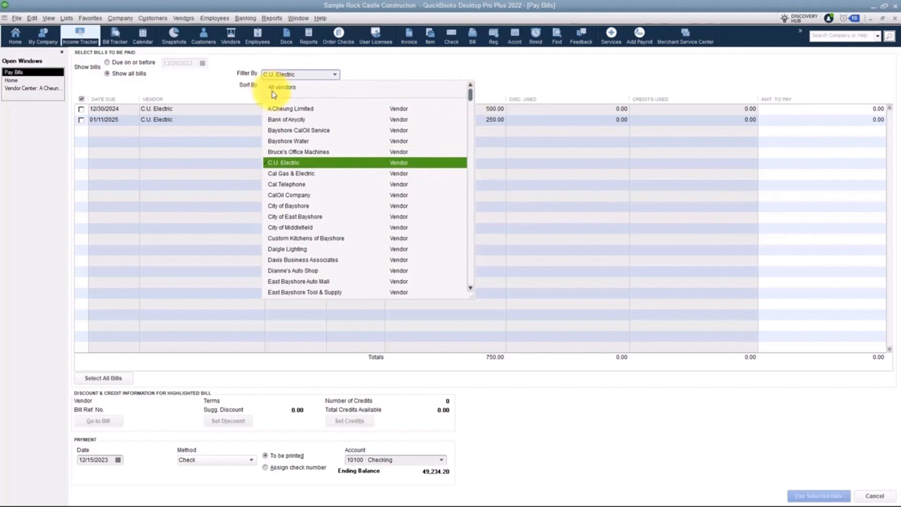
left_click(278, 89)
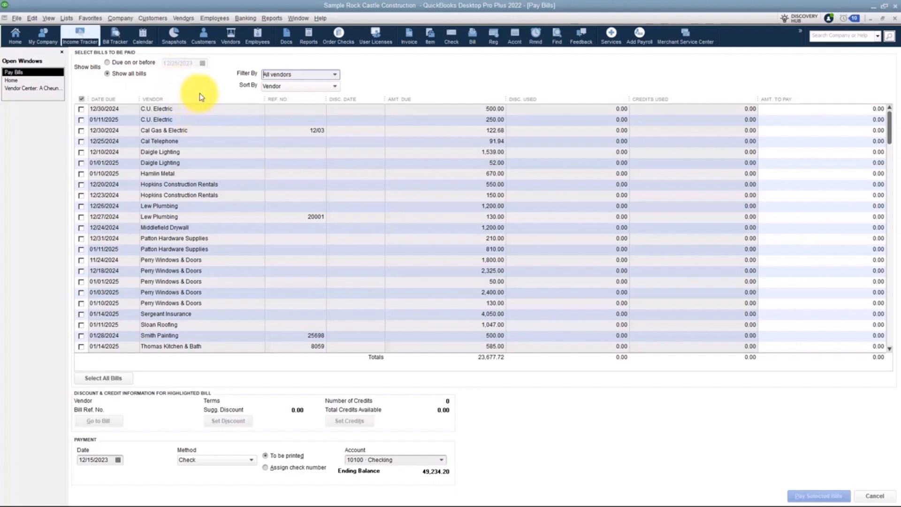
Step: Mark the two C.U. Electric bills due 12/30/2024 and 01/11/2025 for payment in full
left_click(81, 110)
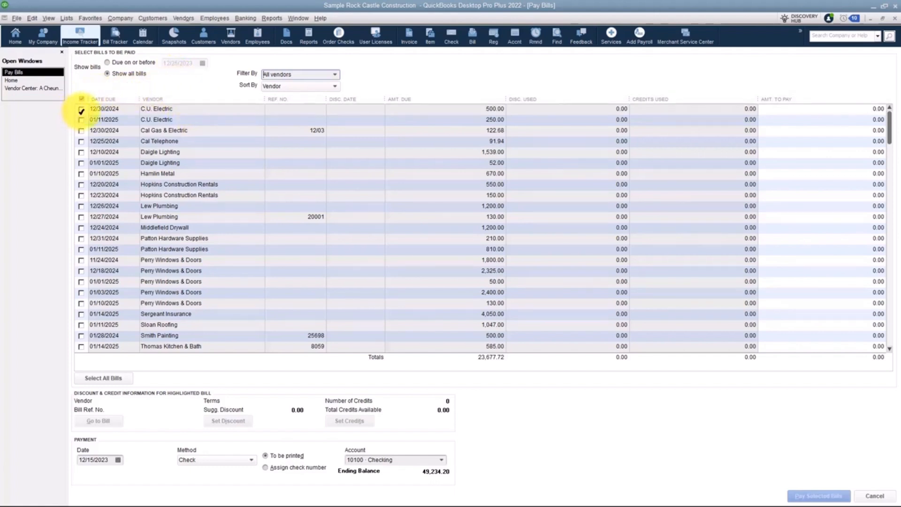
left_click(81, 110)
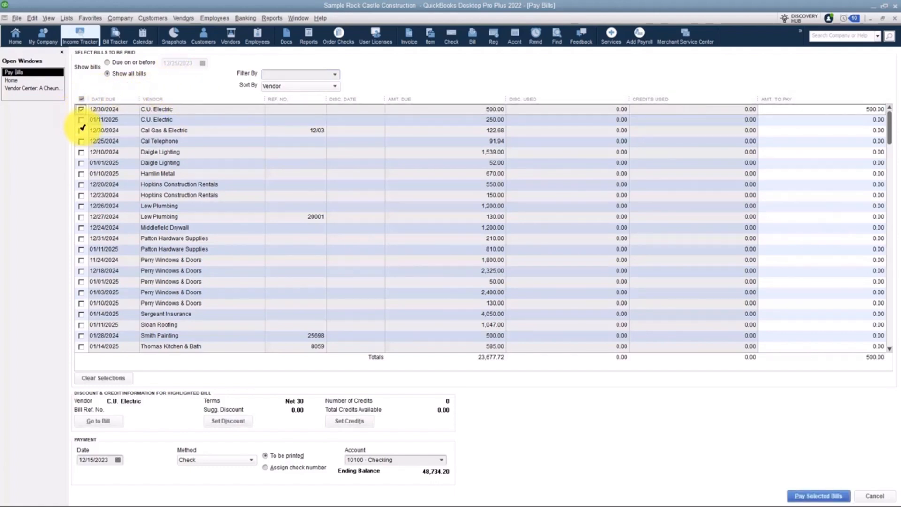
left_click(81, 120)
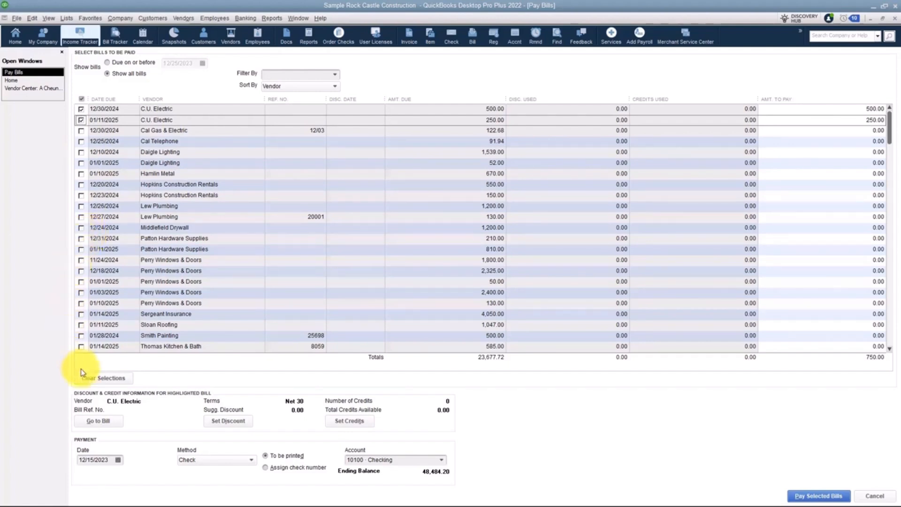
left_click(876, 120)
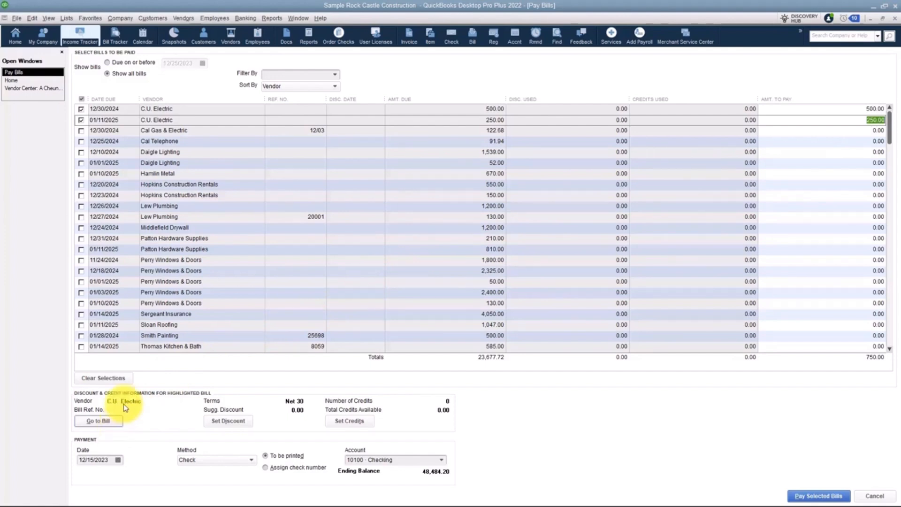
Step: Examine the discount account and discount class choices for the C.U. Electric bill due 12/30/2024 without applying a discount
left_click(119, 110)
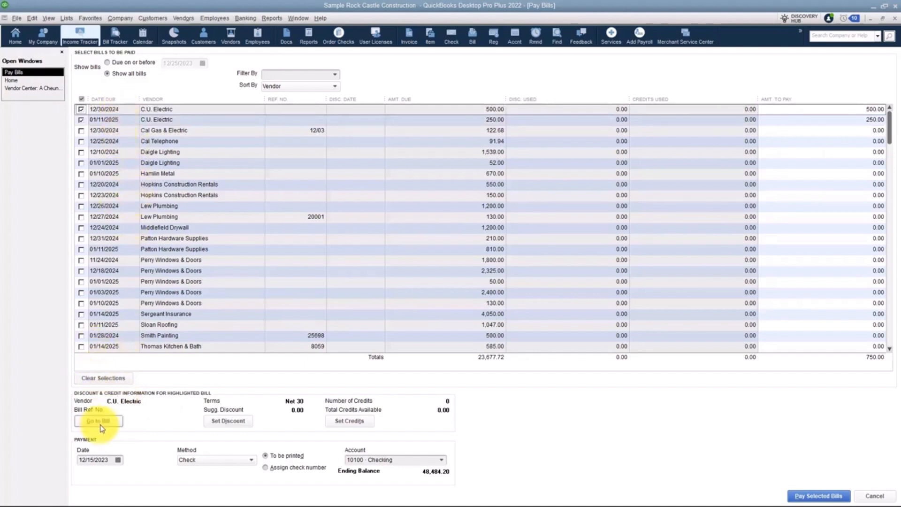
left_click(226, 425)
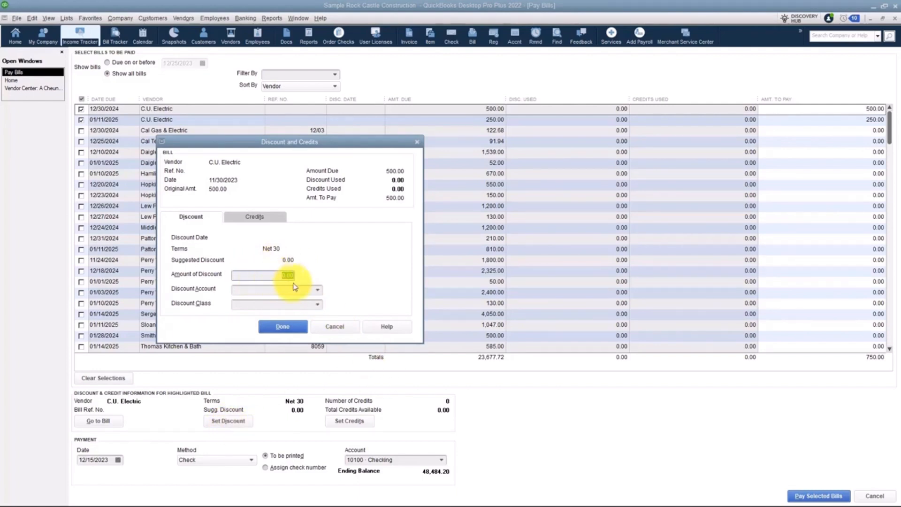
left_click(318, 290)
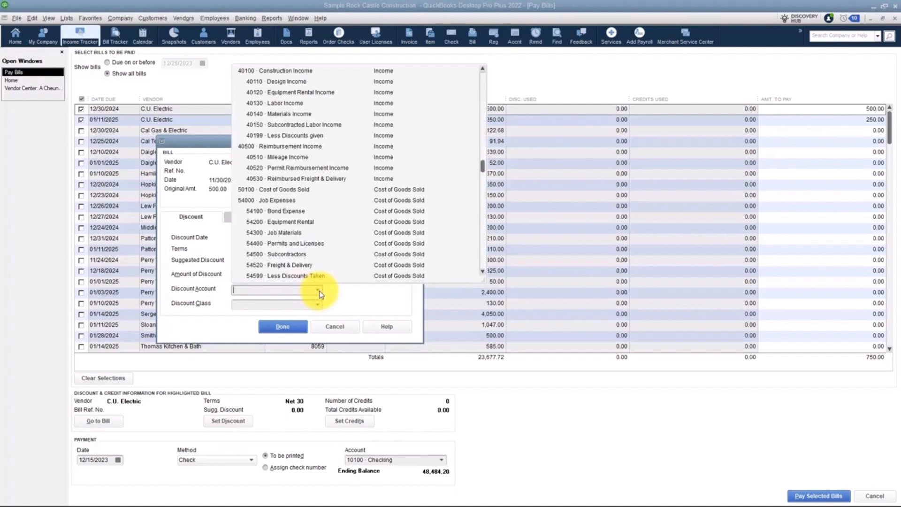
left_click(319, 291)
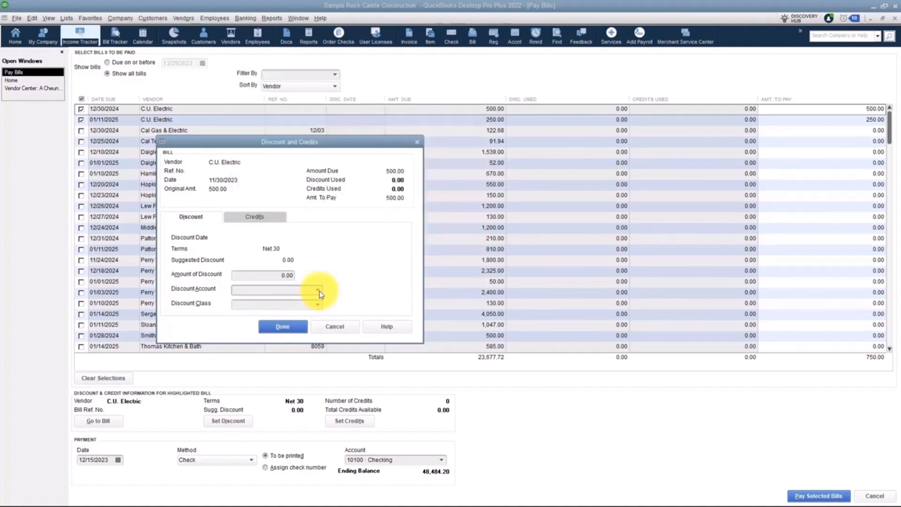
left_click(318, 303)
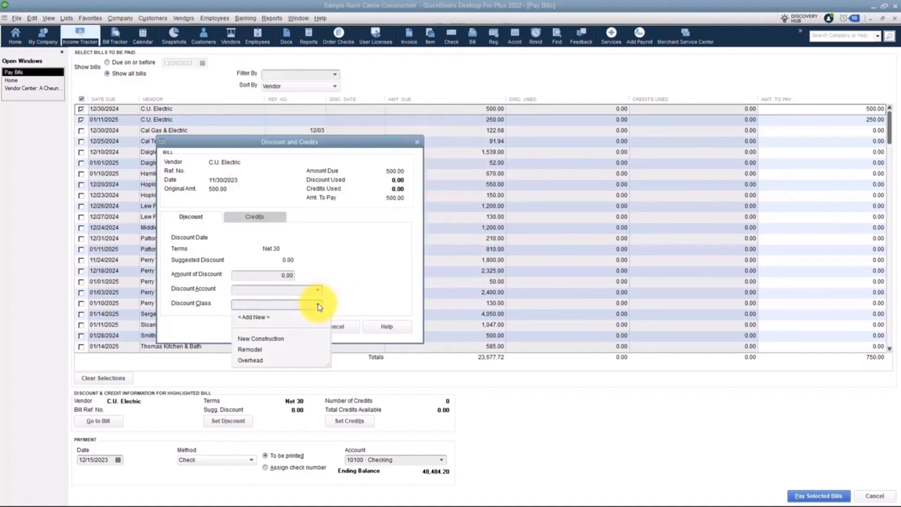
left_click(317, 303)
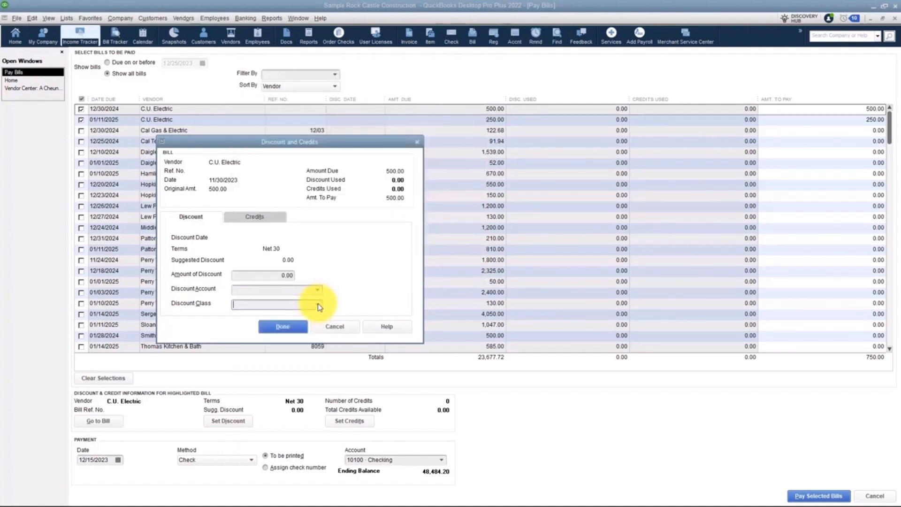
left_click(338, 327)
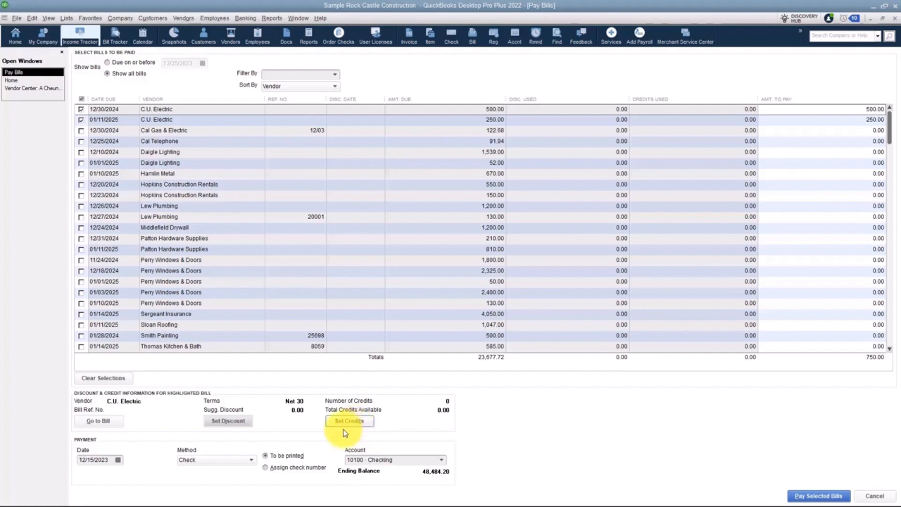
Step: Set the payment date to 12/28/2023 and the method to Check, with a check number assigned instead of printing
left_click(118, 460)
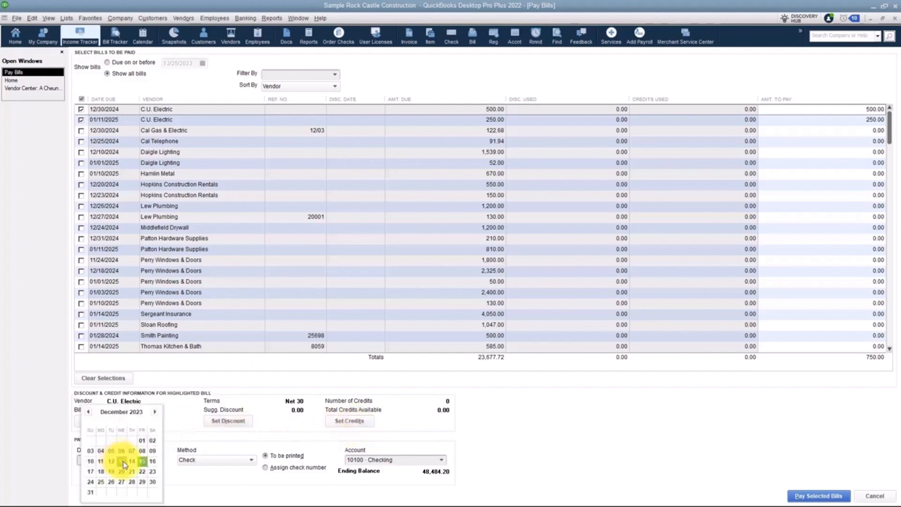
left_click(132, 482)
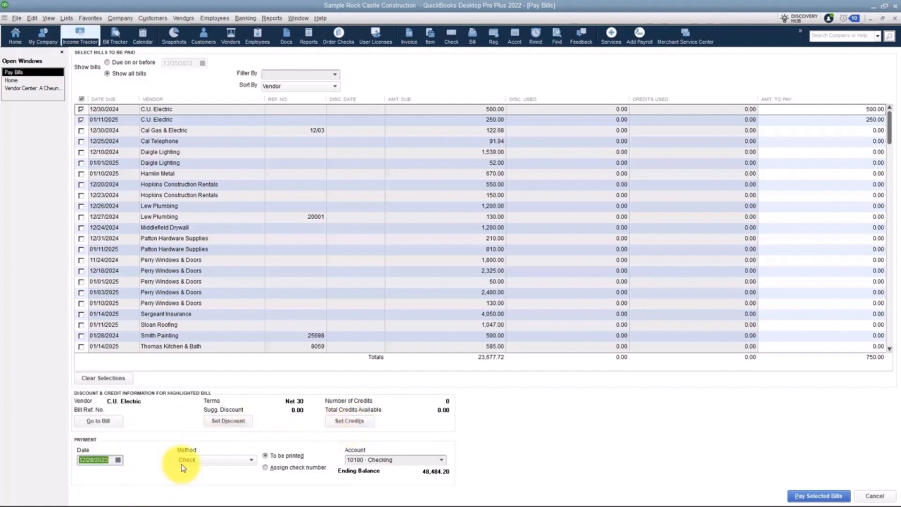
left_click(252, 460)
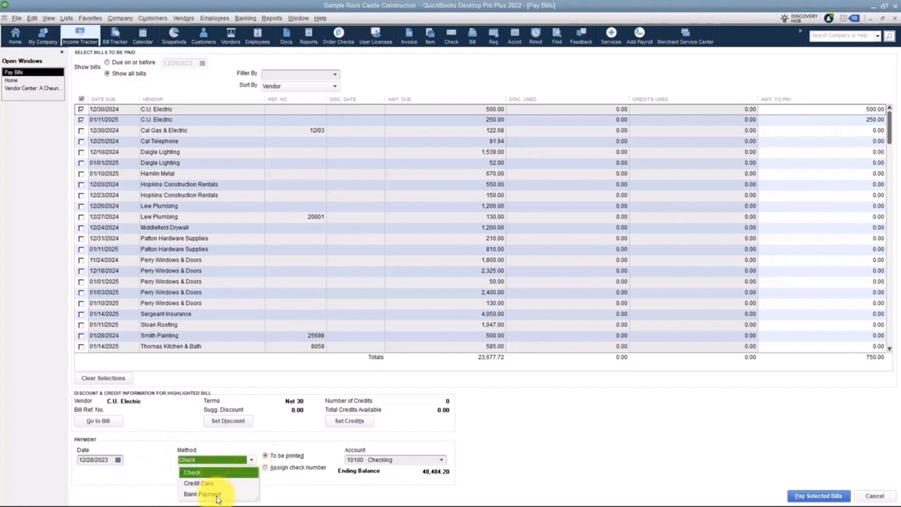
left_click(201, 473)
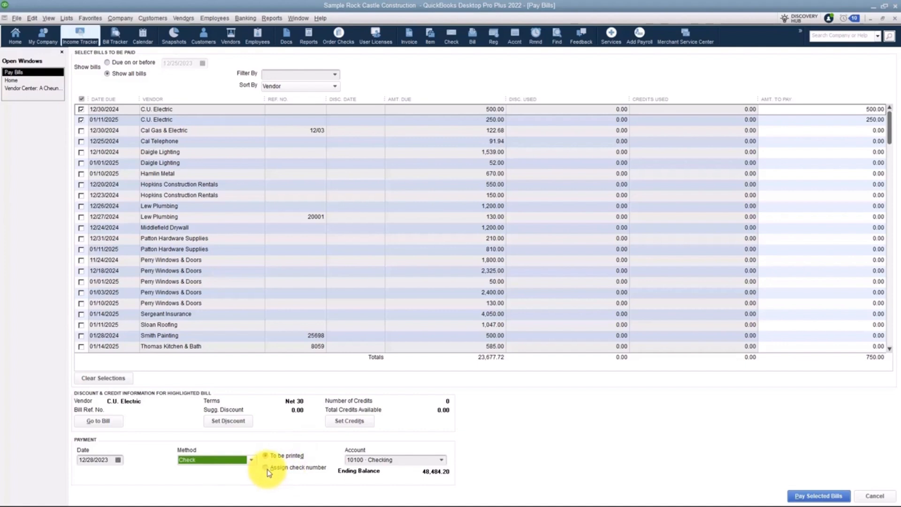
left_click(267, 468)
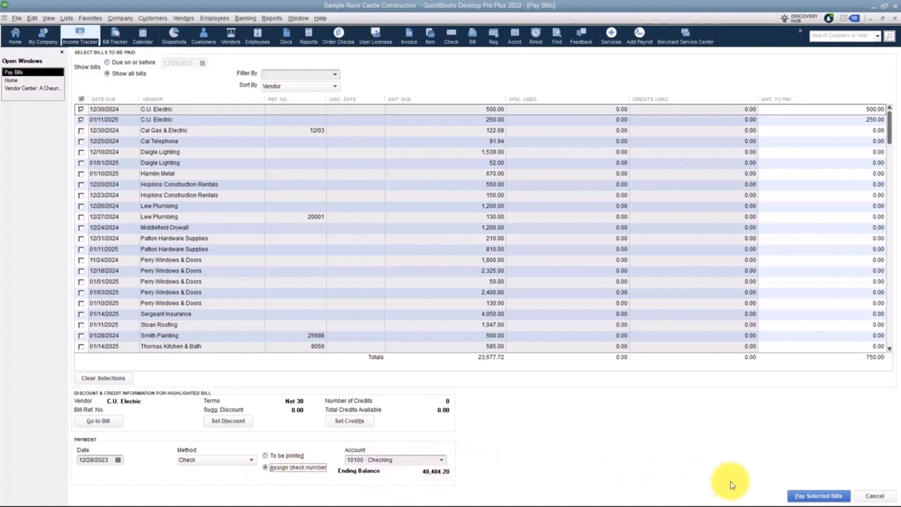
Step: Pay the selected C.U. Electric bills using Debit as the check number
left_click(834, 499)
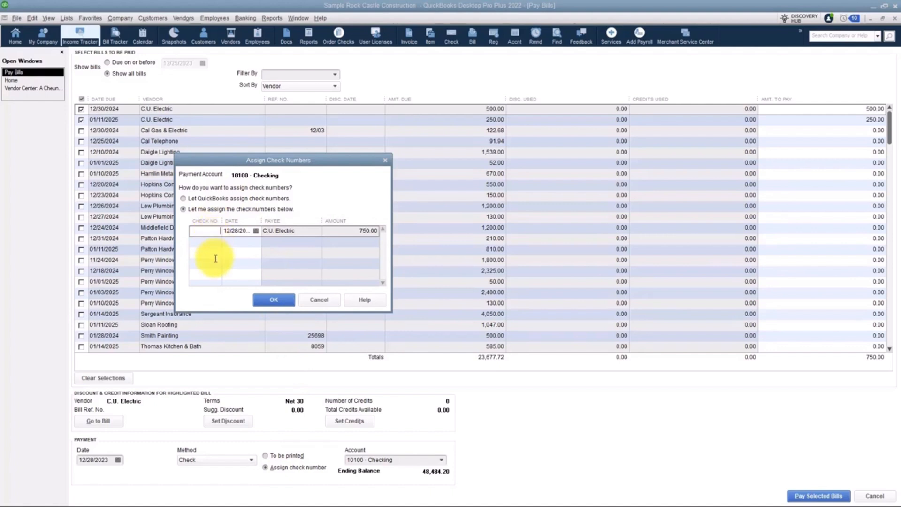
type("Debit")
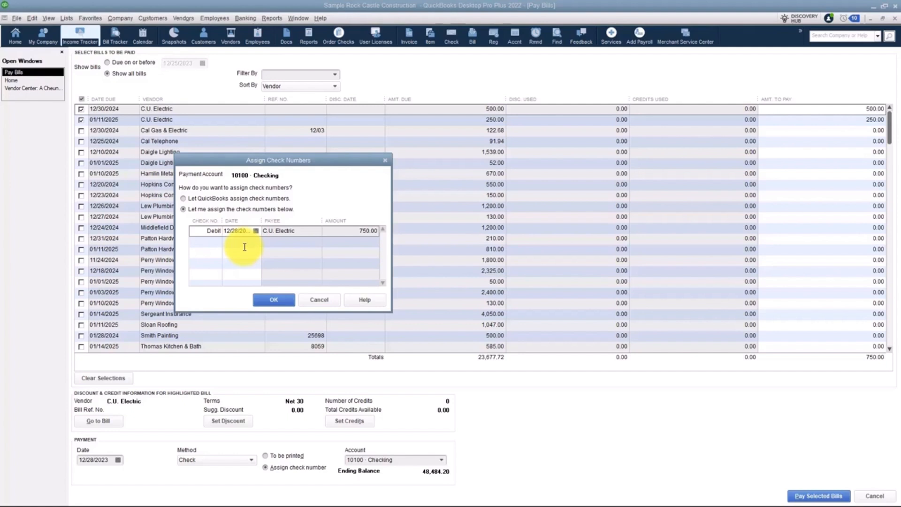
left_click(274, 301)
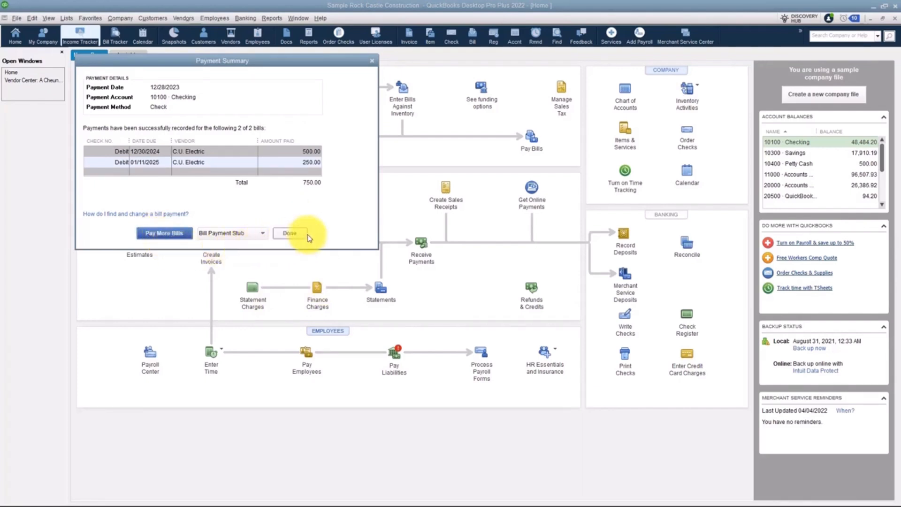
Step: Check the bill payment stub options in the payment summary and close the summary
left_click(263, 233)
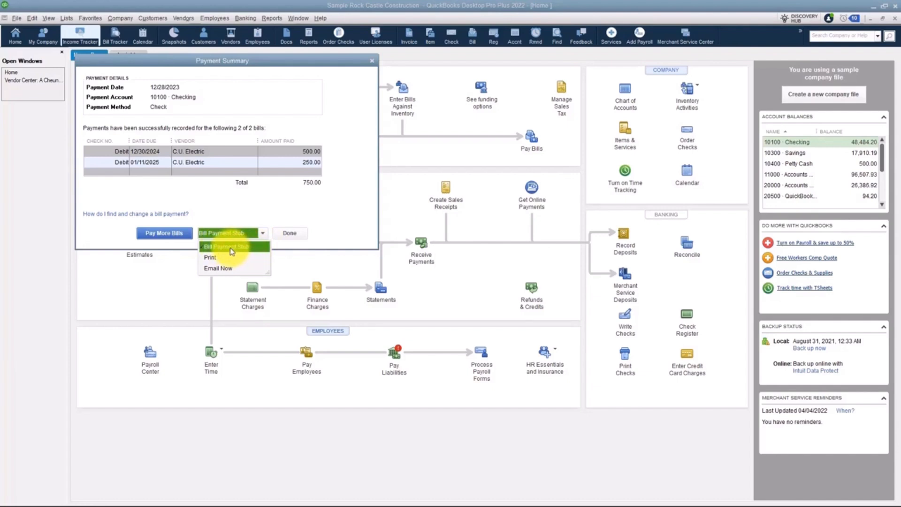
left_click(317, 225)
left_click(289, 235)
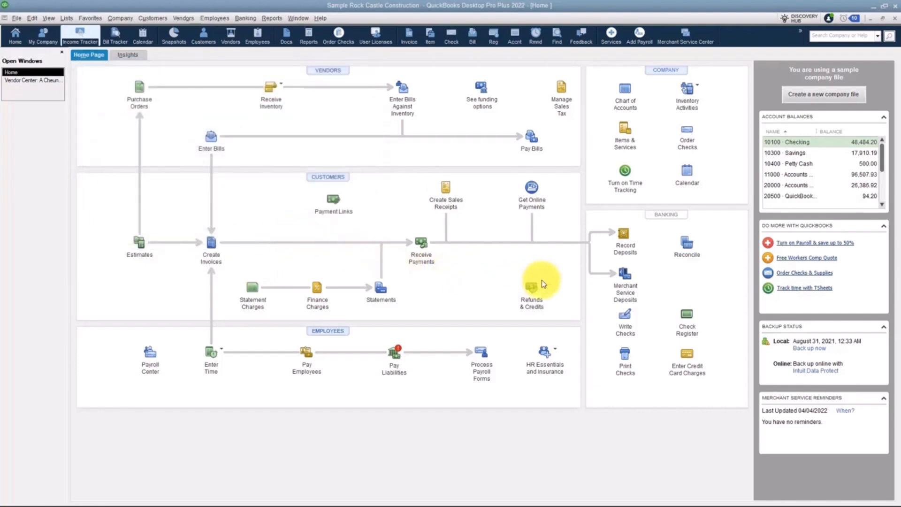
Step: Open the register of the 10100 Checking account and locate the C.U. Electric bill payment dated 12/28/2023
left_click(688, 323)
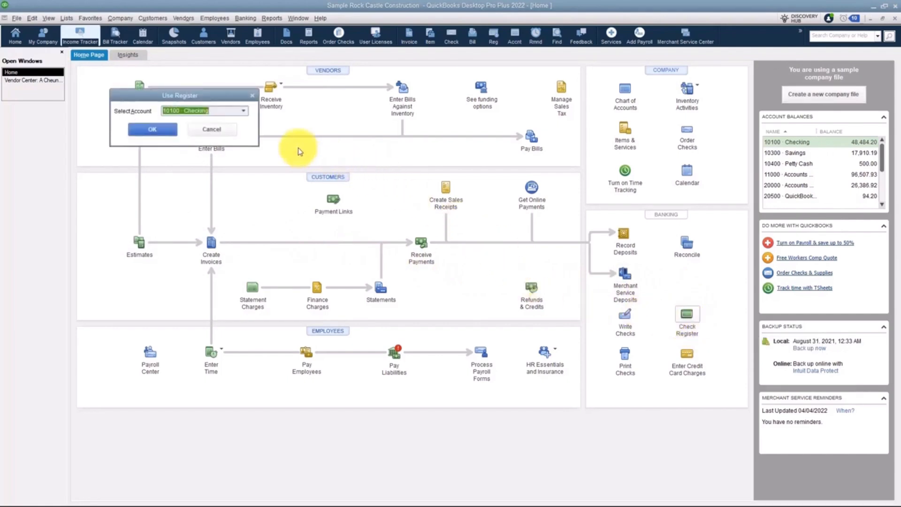
left_click(152, 130)
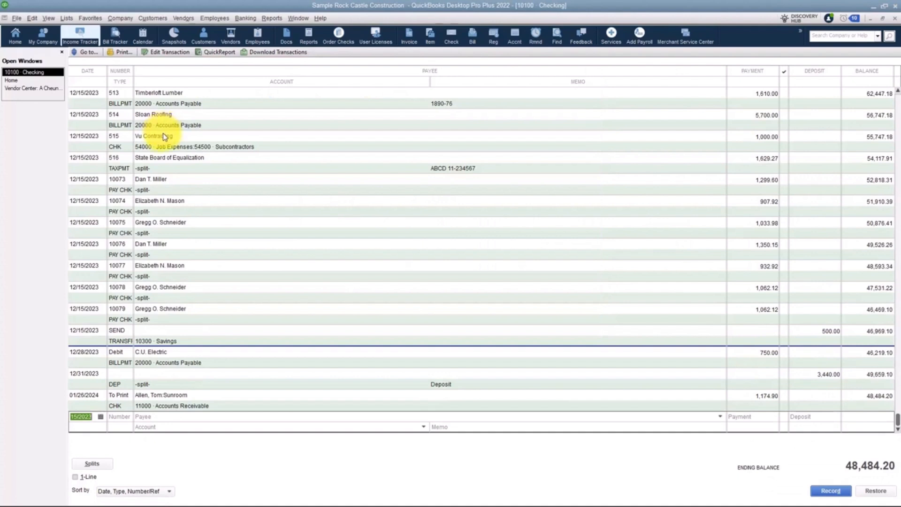
left_click(121, 360)
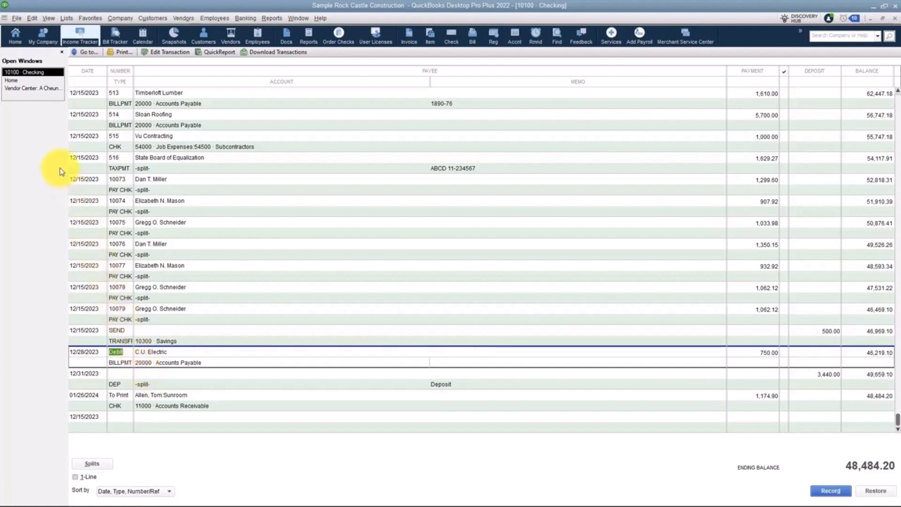
Step: Open the Bill Tracker from the Vendor Center and select the Perry Windows & Doors bill due 11/24/2024
left_click(25, 89)
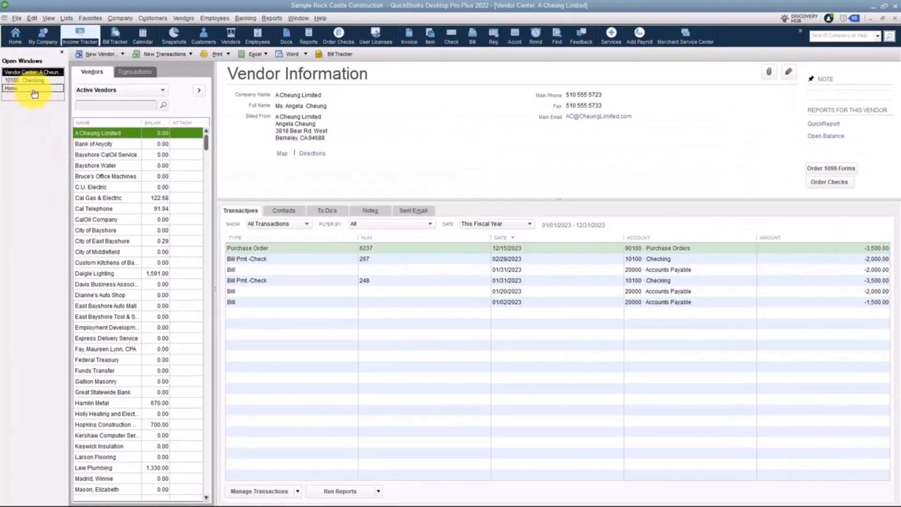
left_click(338, 56)
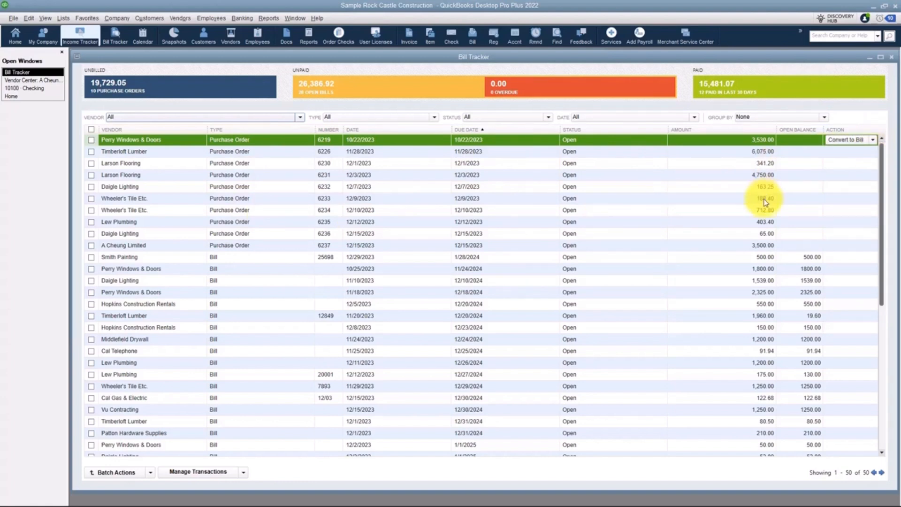
left_click(236, 274)
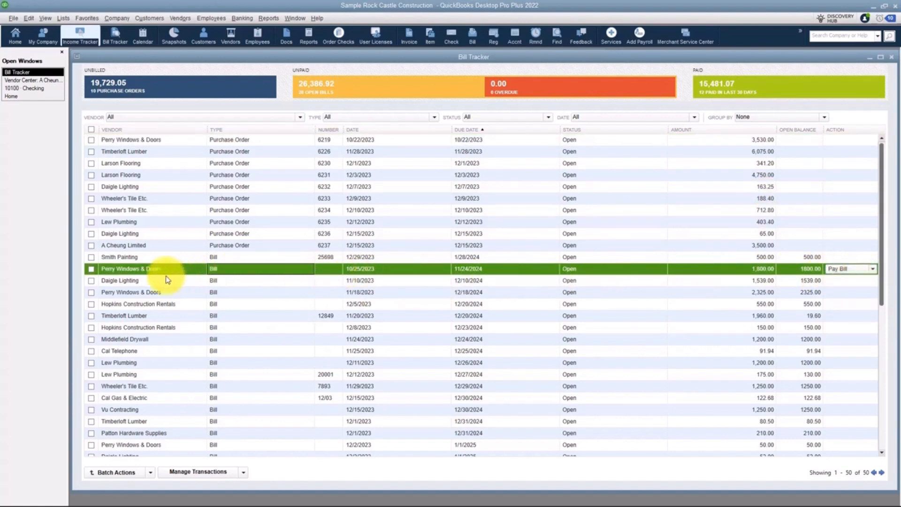
Step: Mark the Perry Windows & Doors bill due 11/24/2024 and start the Pay Bills batch action for it
left_click(91, 269)
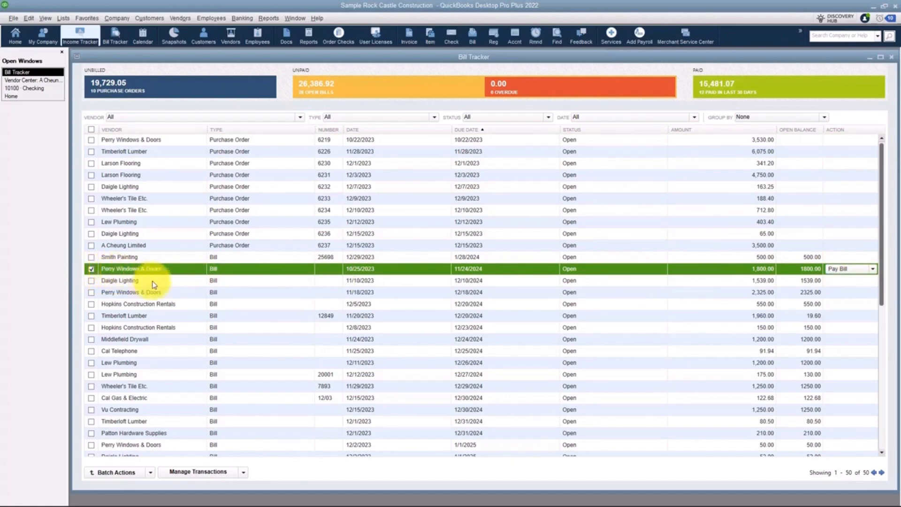
left_click(874, 270)
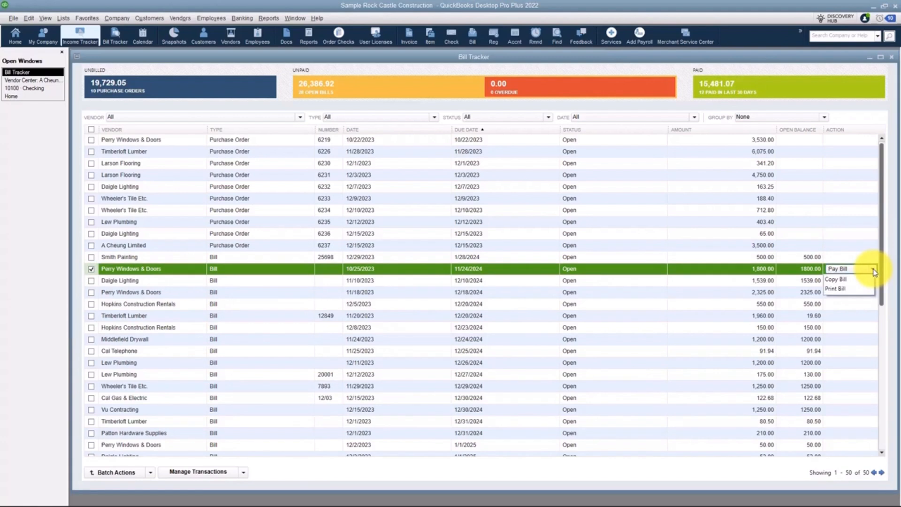
left_click(150, 473)
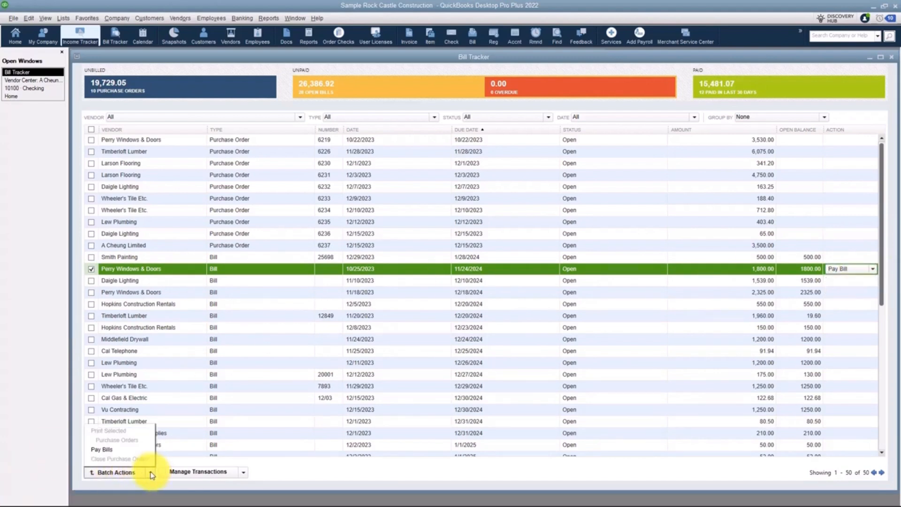
left_click(106, 451)
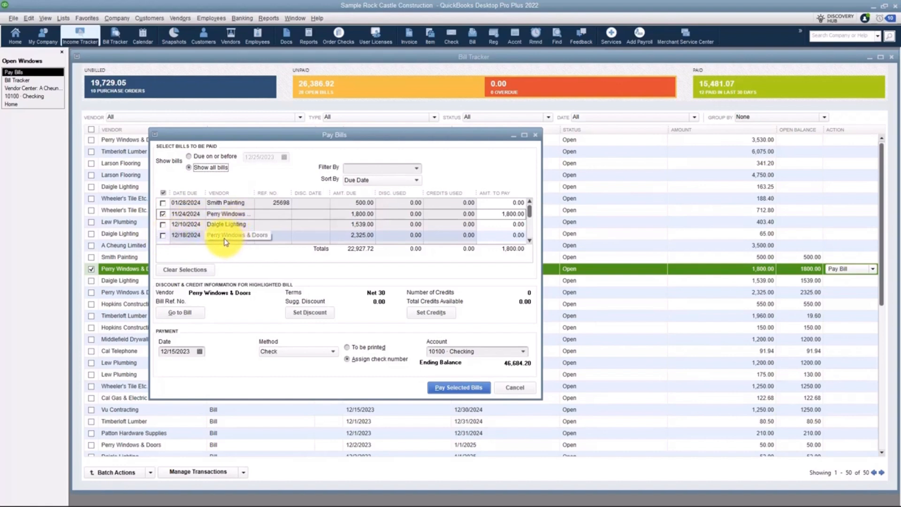
Step: Add the Perry Windows & Doors bill due 12/18/2024 to the payment and set the payment date to 12/30/2023
left_click(163, 235)
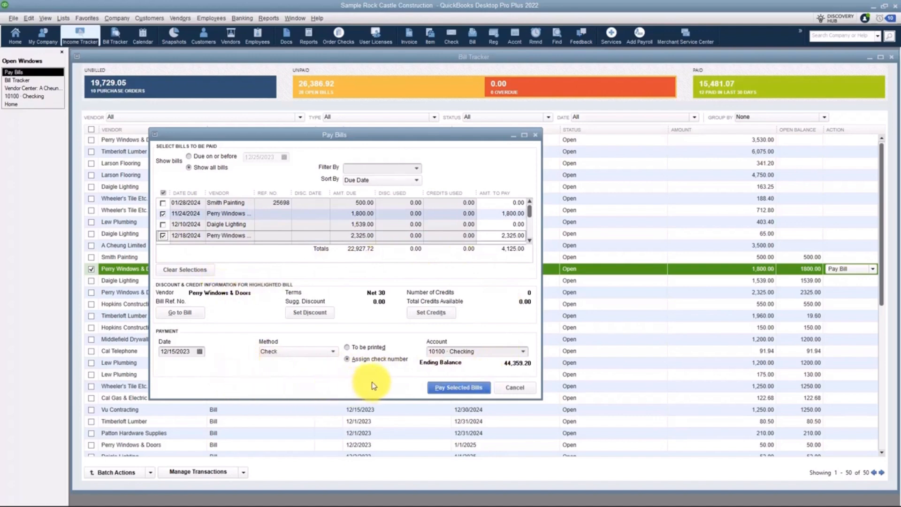
left_click(200, 353)
left_click(235, 431)
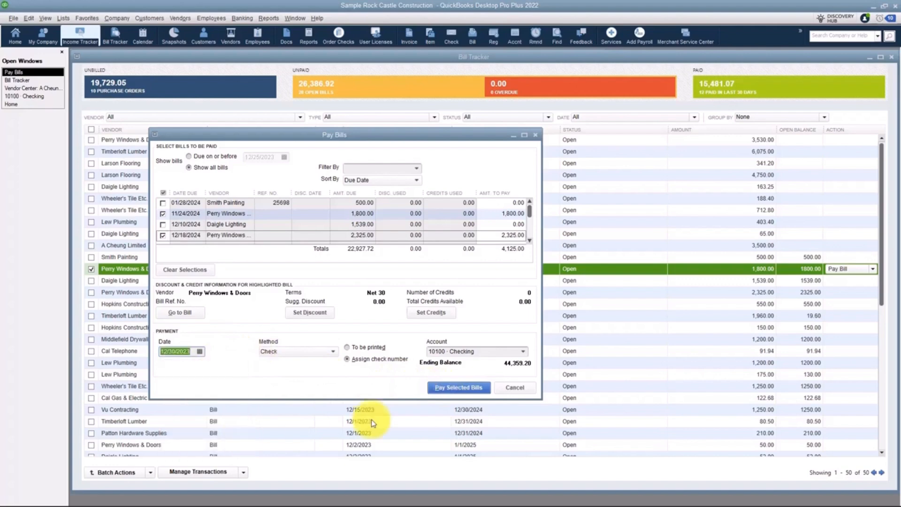
Step: Pay the selected Perry Windows & Doors bills with the check number left blank and close the payment summary
left_click(467, 390)
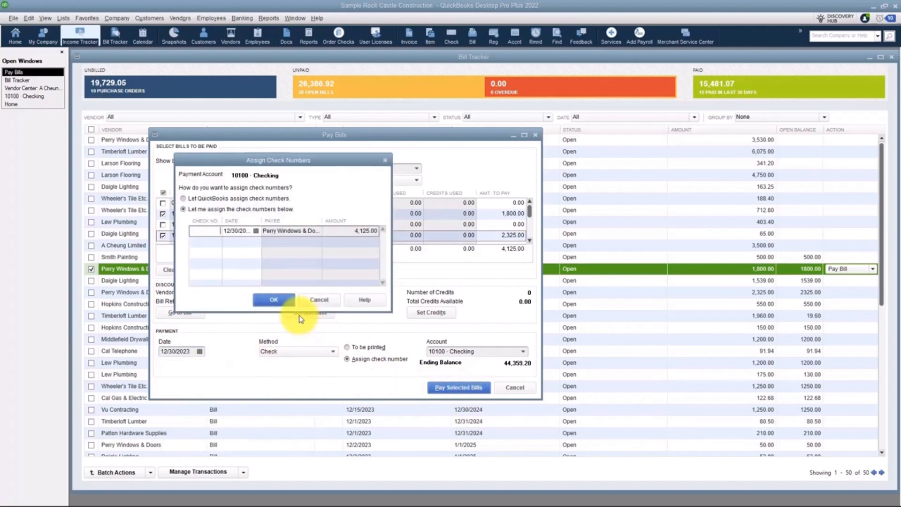
left_click(283, 301)
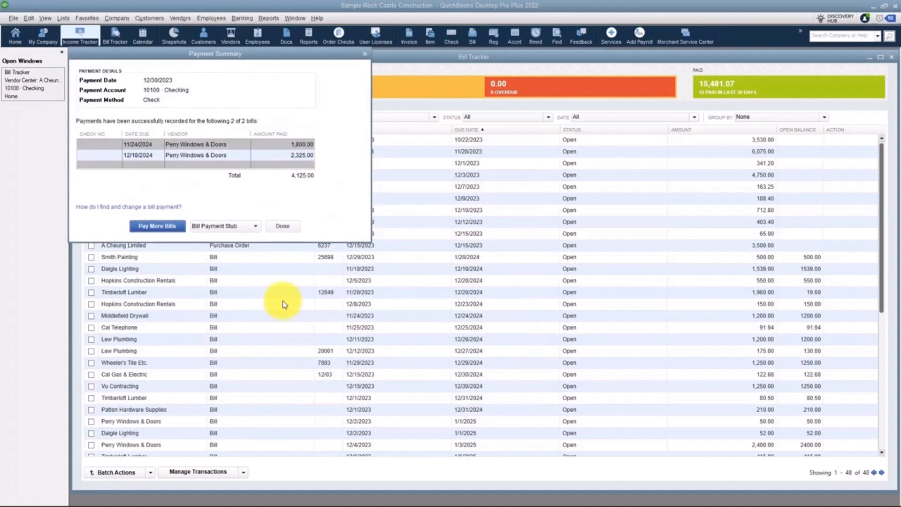
left_click(284, 226)
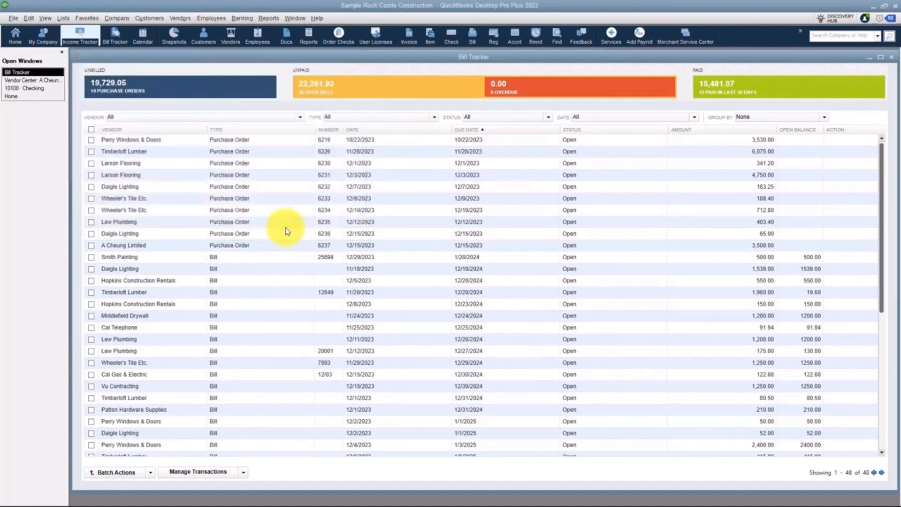